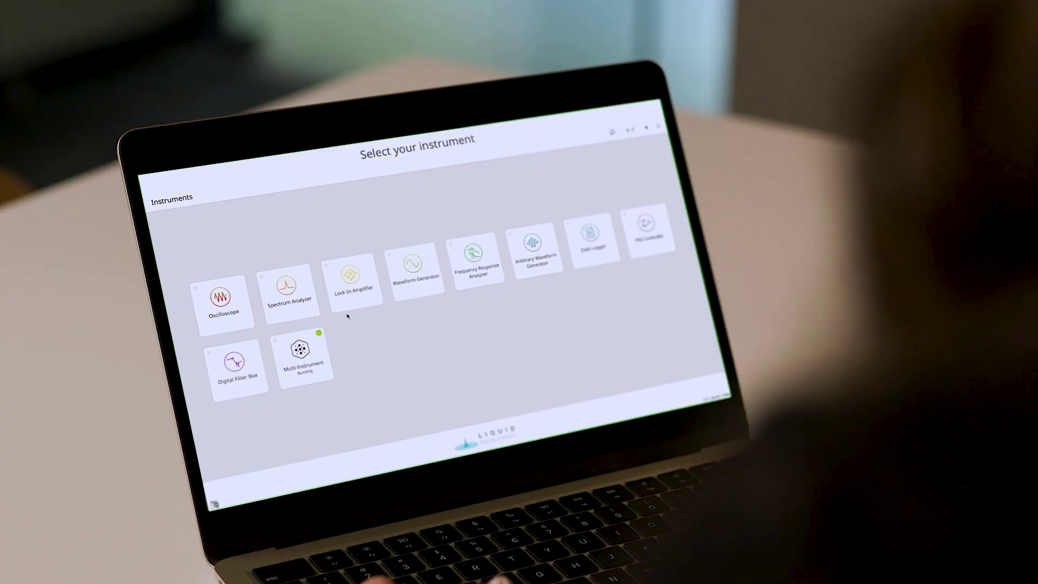
- In the multi-instrument builder, put Waveform Generator in slot 1 and Cloud Compile in slot 2
left_click(302, 351)
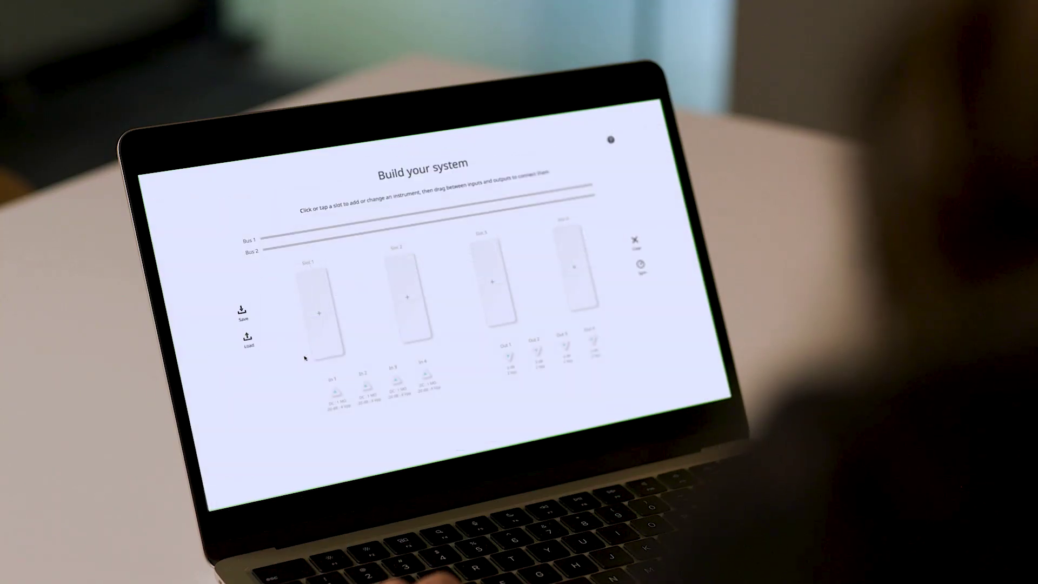
left_click(320, 316)
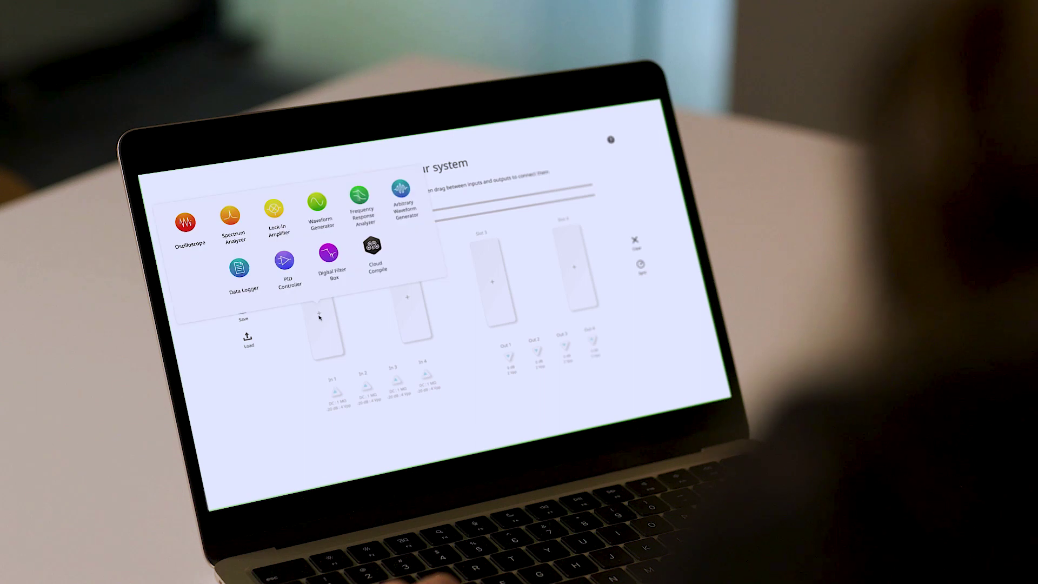
left_click(316, 202)
left_click(404, 279)
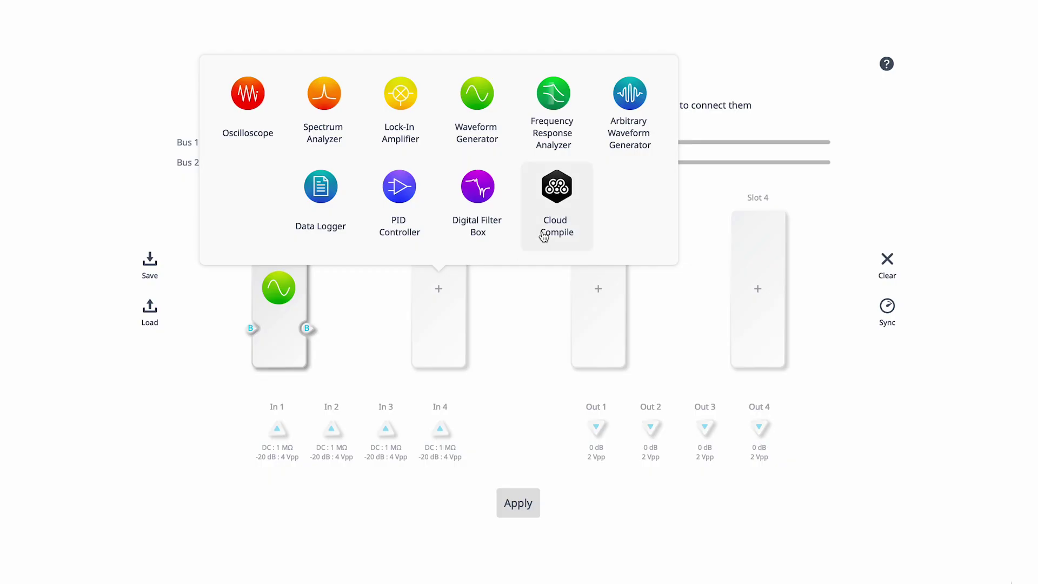
left_click(549, 203)
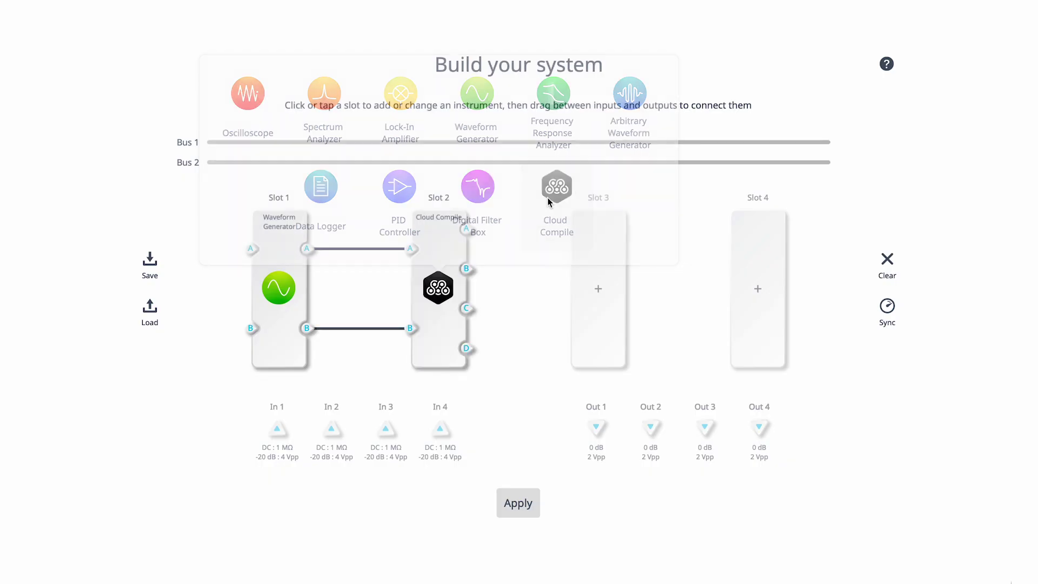
- Add the Oscilloscope to slot 3 and apply the three-instrument system
left_click(608, 297)
left_click(410, 118)
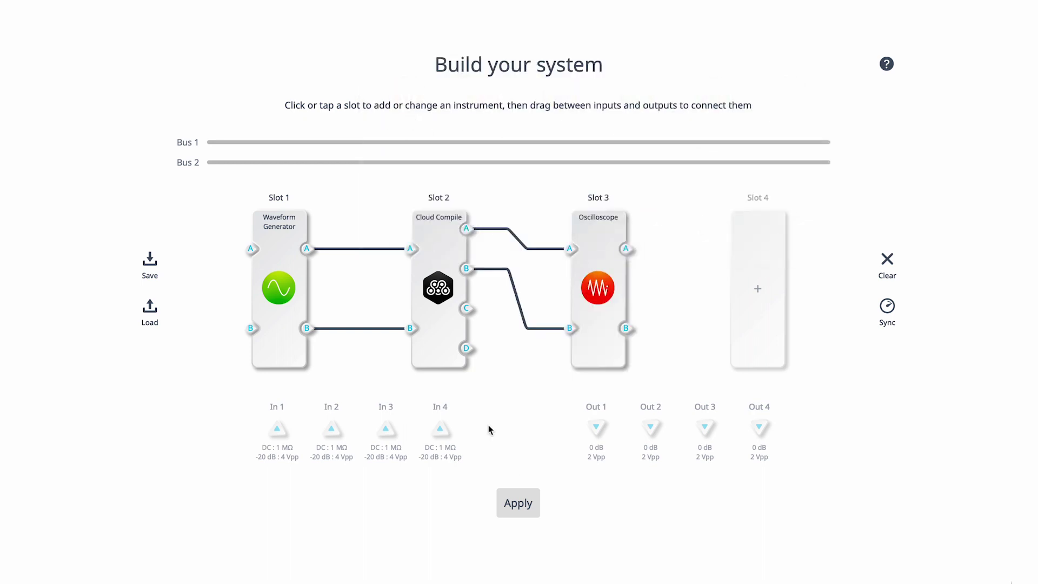
left_click(518, 499)
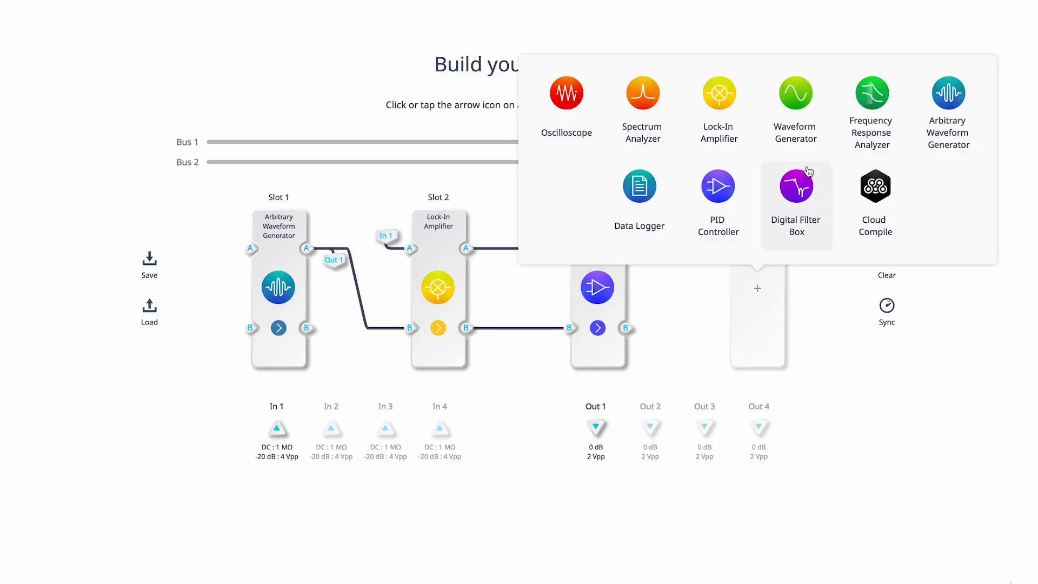
- Place the Spectrum Analyzer in slot 4 and apply the four-instrument system
left_click(611, 125)
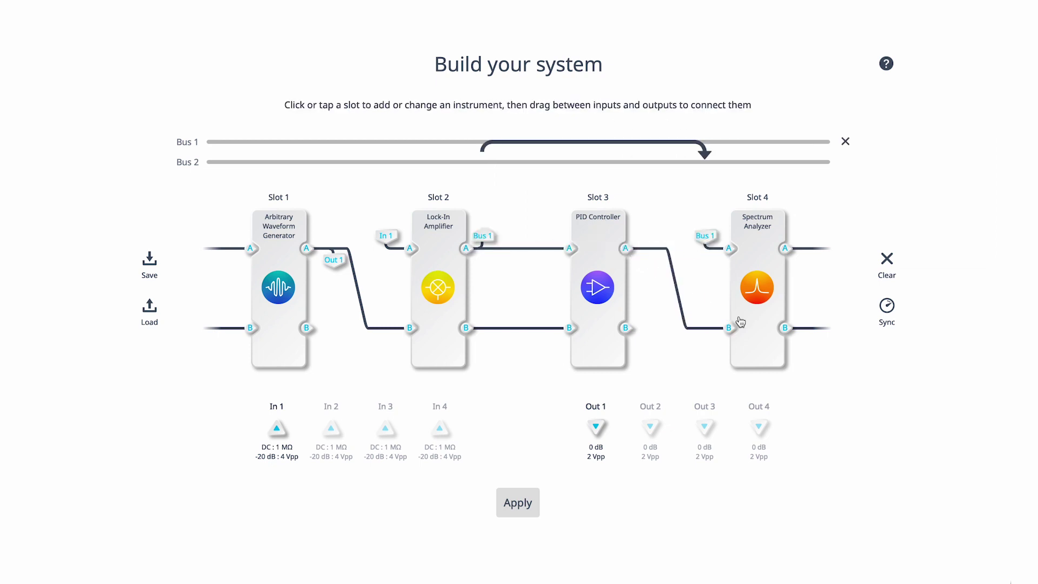
left_click(507, 513)
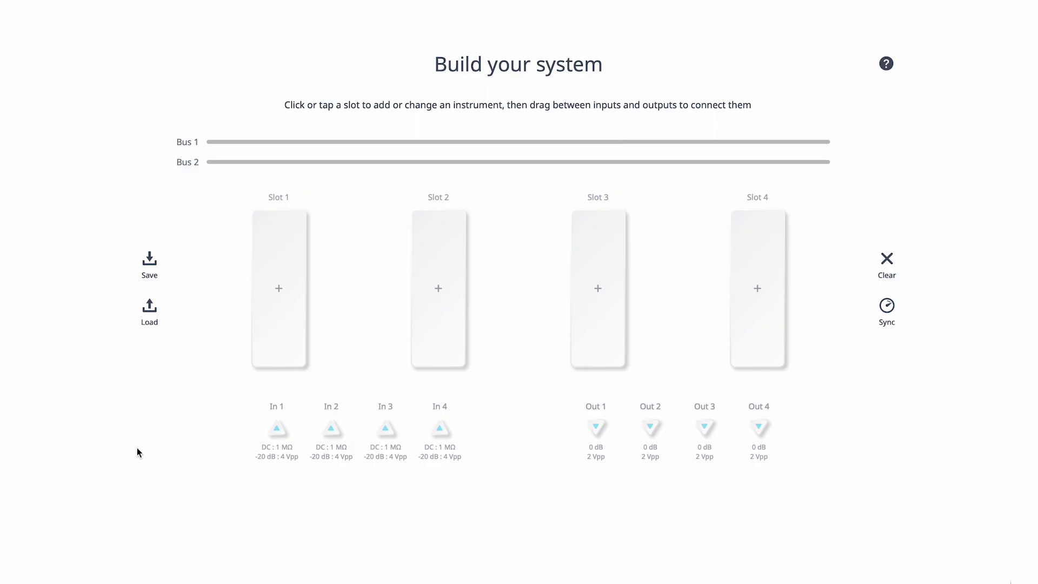
- Assign Arbitrary Waveform Generator to slot 1 and Cloud Compile to slot 2
left_click(271, 294)
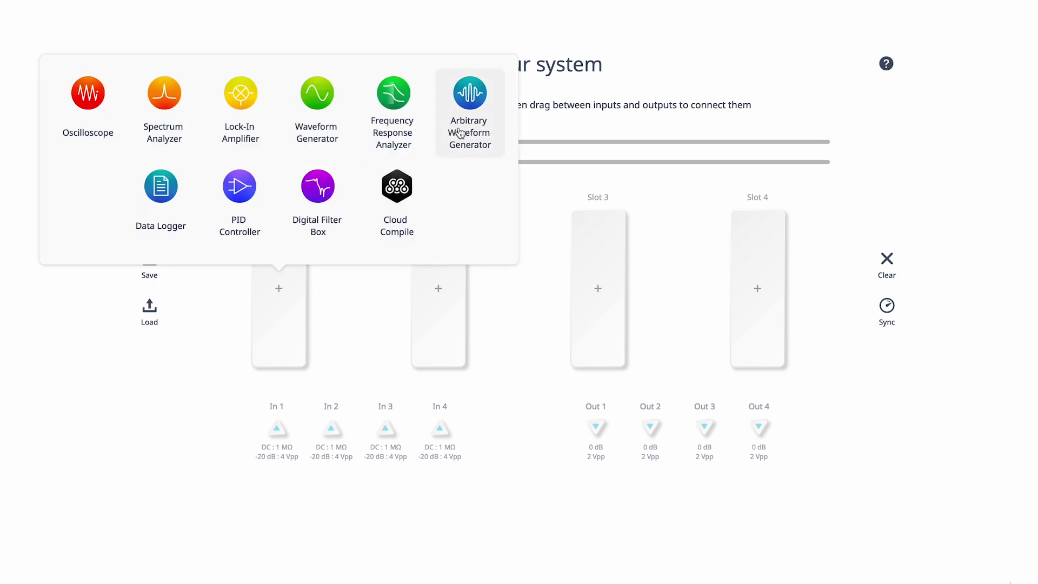
left_click(462, 133)
left_click(452, 290)
left_click(538, 220)
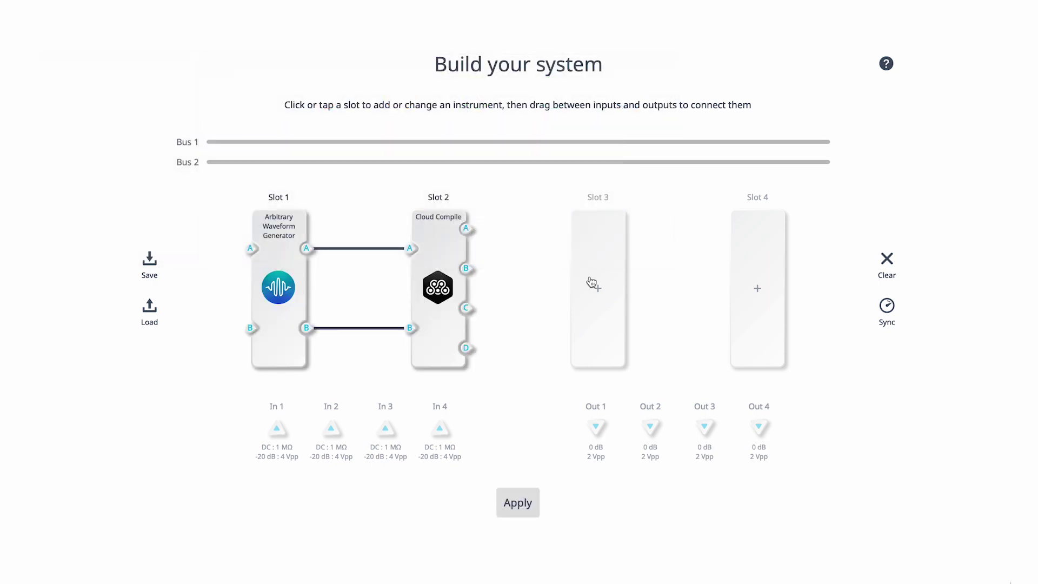